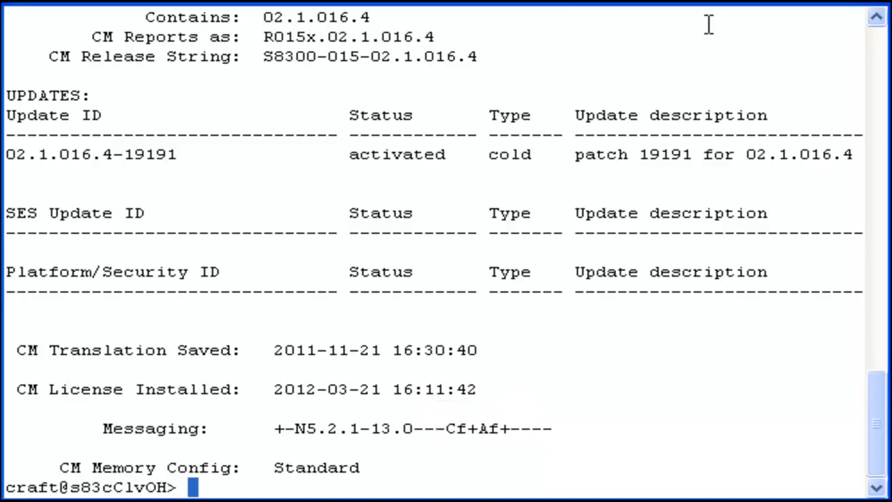
Step: With 19191 shown as the activated update, run statapp to check that all services are UP
type("statapp")
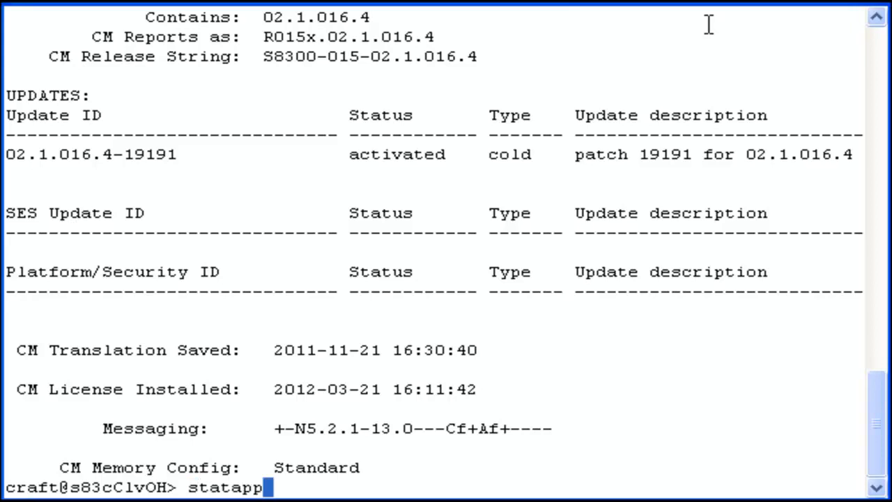
key("Return")
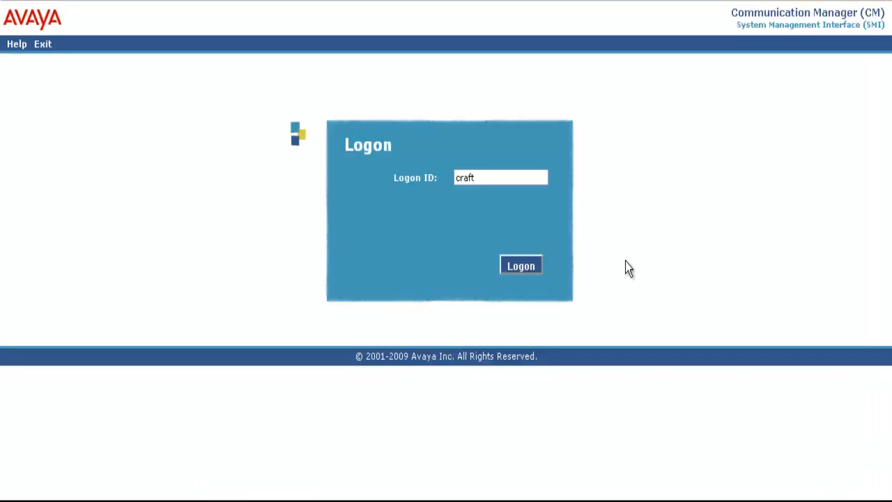
Step: Log in with the craft login and its password, suppressing alarm origination
left_click(531, 267)
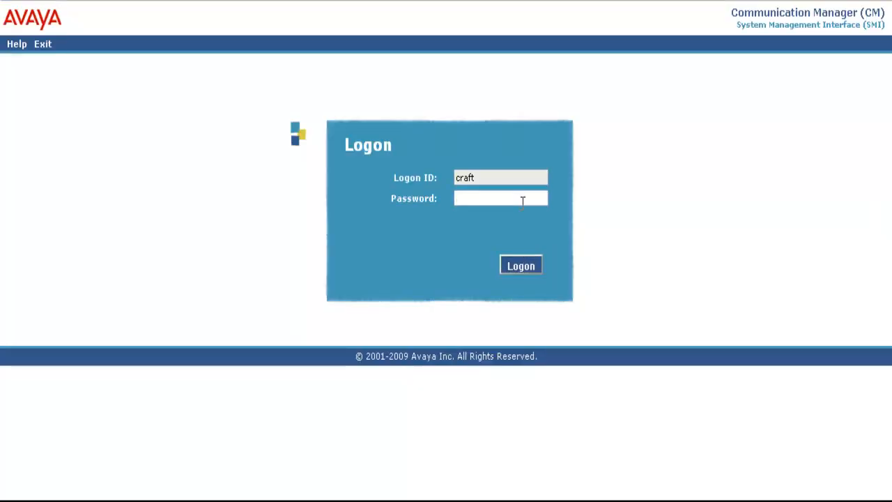
type("crftpw")
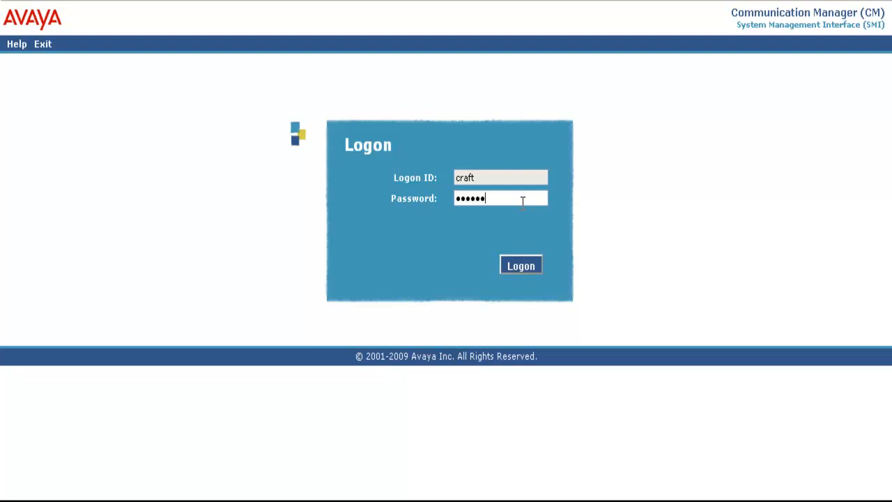
key("Return")
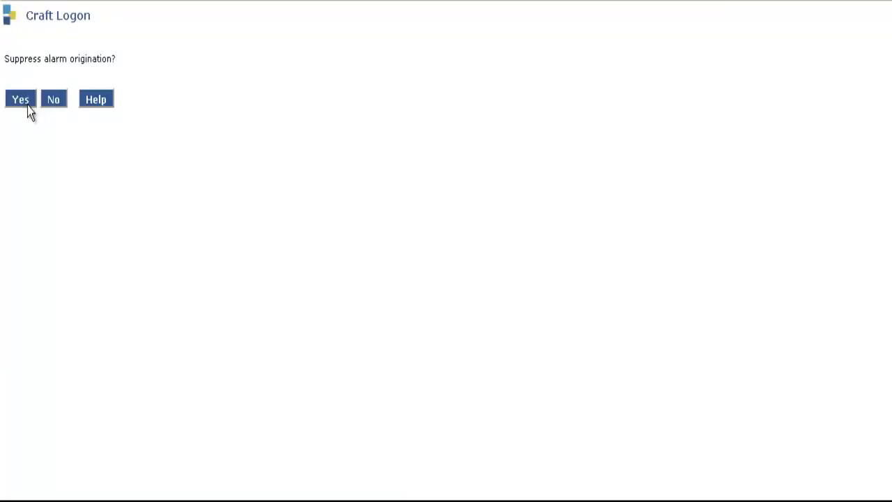
left_click(27, 105)
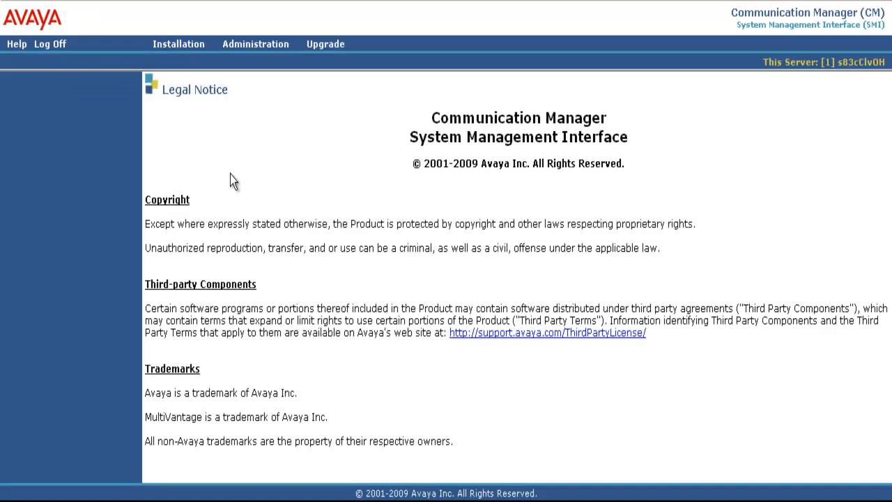
Step: Open Server (Maintenance) > Download Files set to upload from this machine
left_click(255, 44)
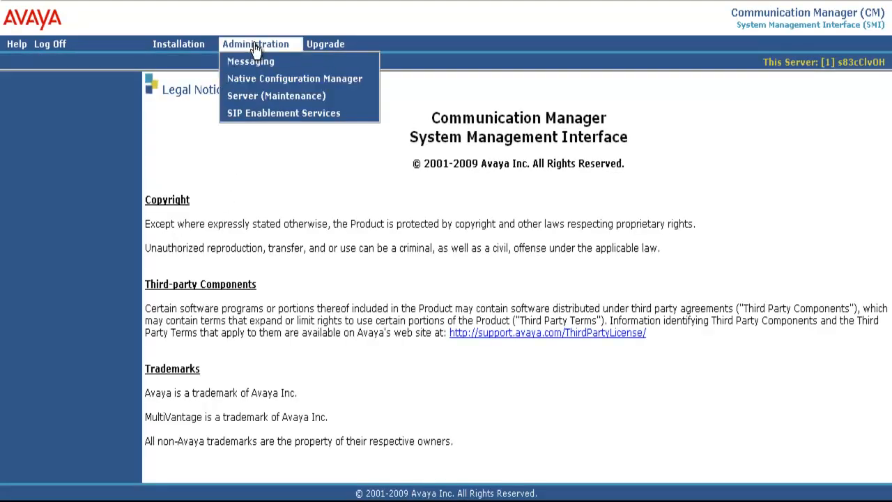
left_click(255, 98)
left_click_drag(138, 171, 137, 370)
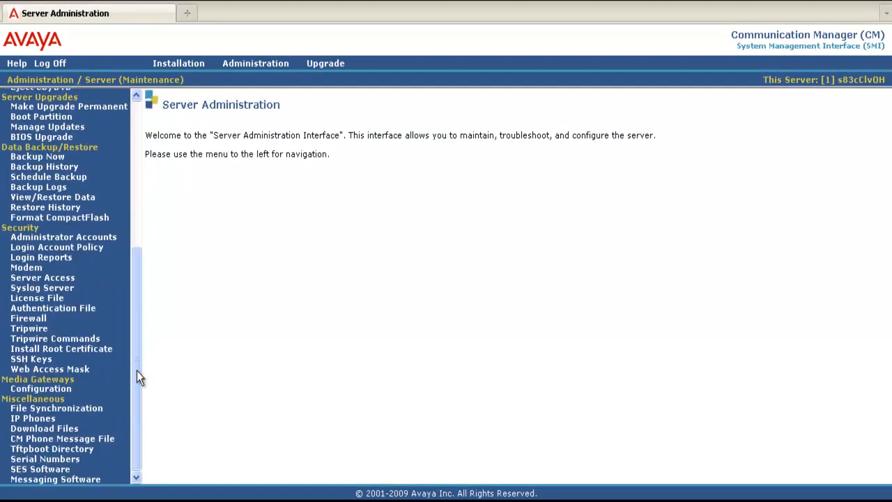
left_click(68, 428)
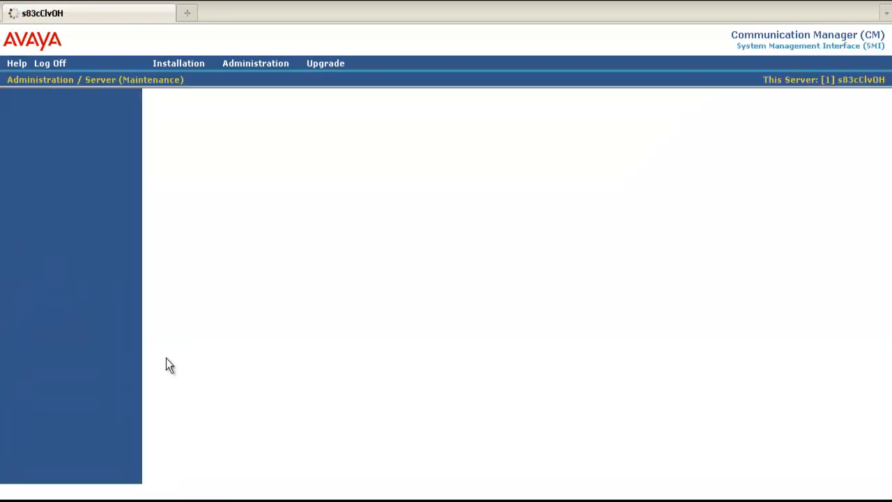
left_click(156, 162)
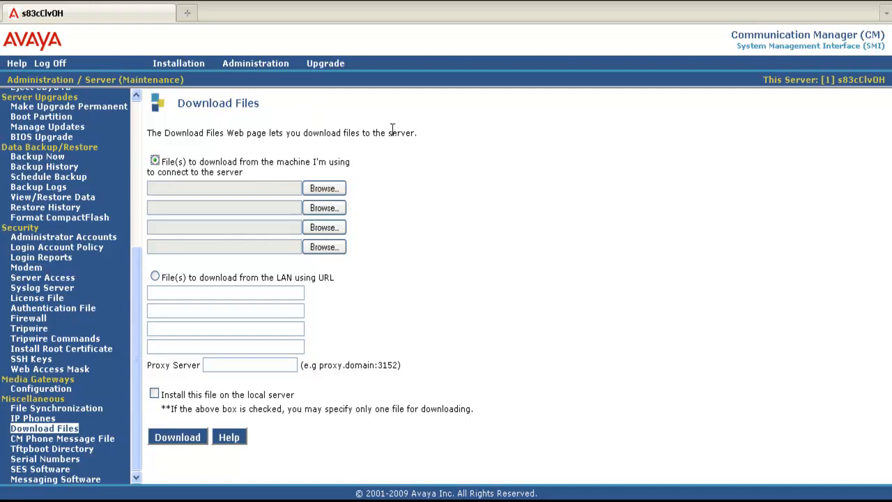
Step: Upload 02.1.016.4-19308.tar.gz (25009169 bytes) to the server and go to Manage Updates
left_click(334, 188)
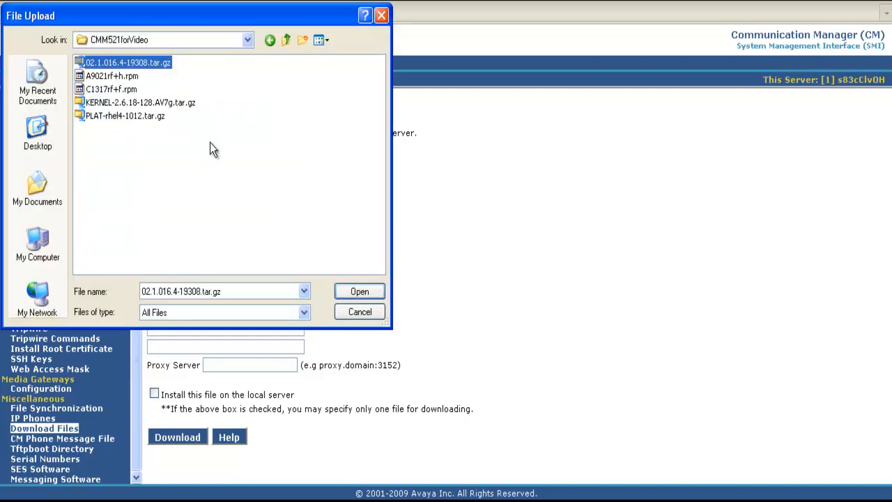
left_click(375, 291)
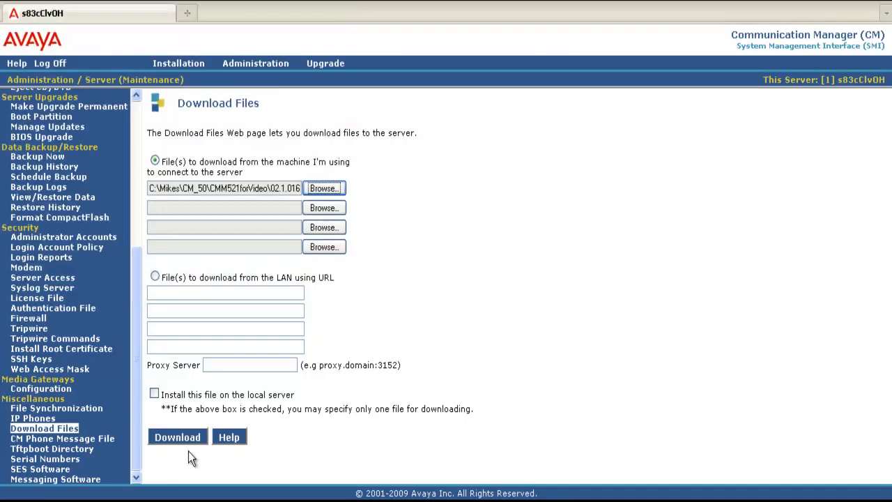
left_click(180, 436)
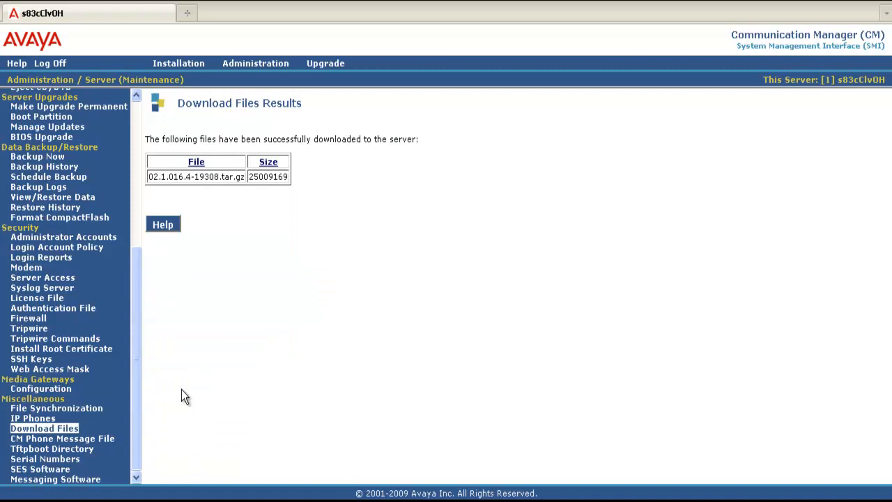
left_click_drag(139, 373, 141, 216)
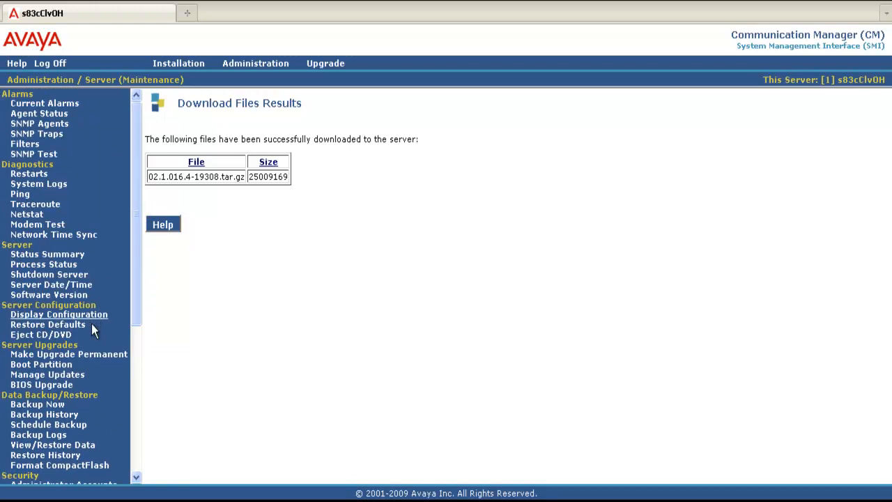
left_click(74, 376)
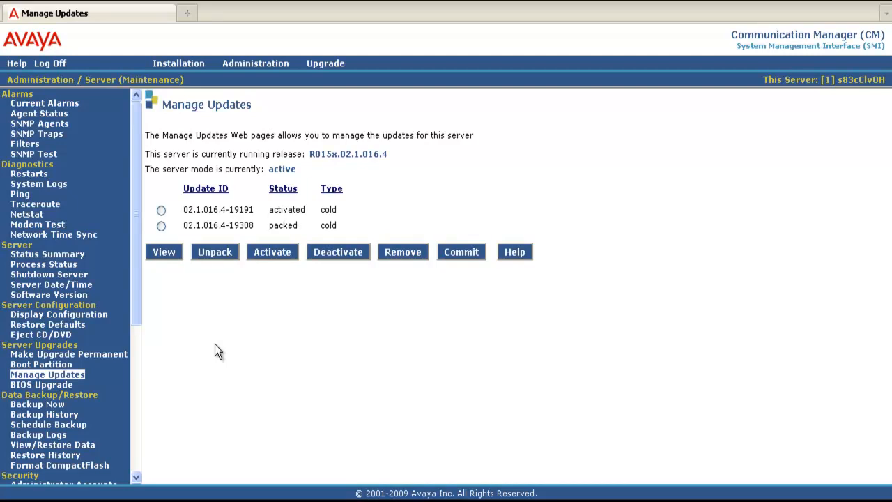
Step: Unpack update 02.1.016.4-19308 and return to the Manage Updates list
left_click(161, 225)
left_click(215, 252)
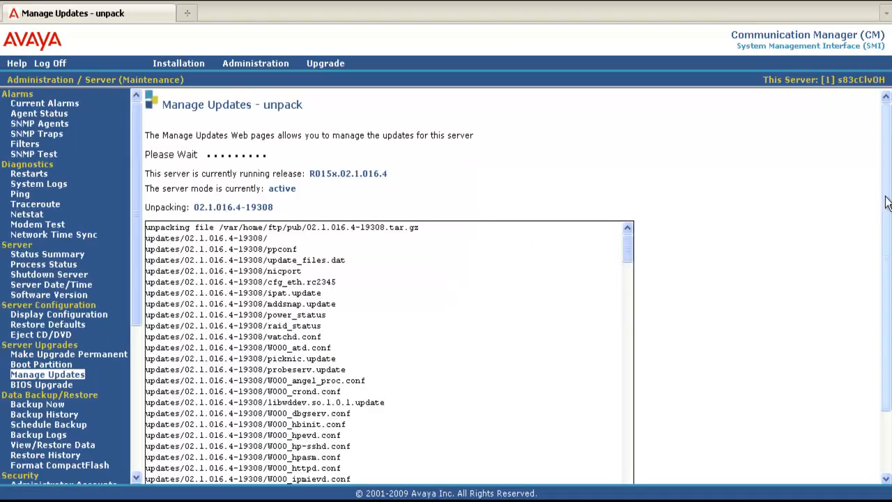
left_click_drag(886, 202, 886, 235)
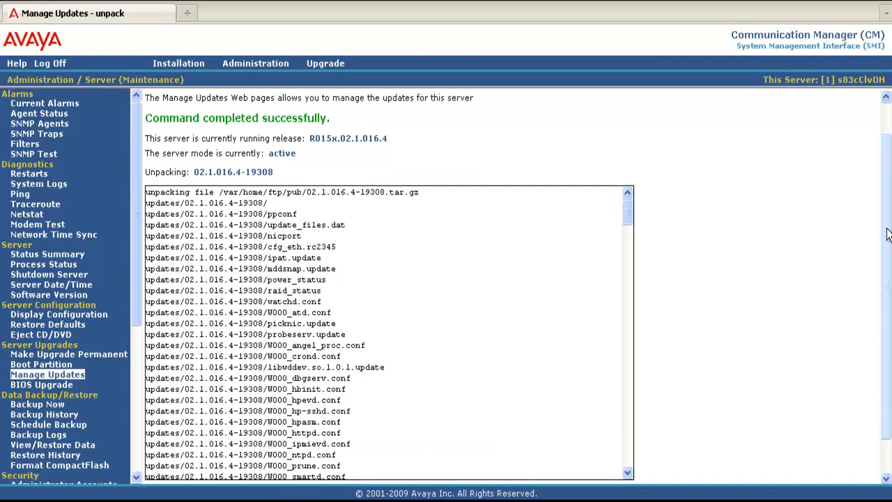
left_click_drag(887, 234, 887, 279)
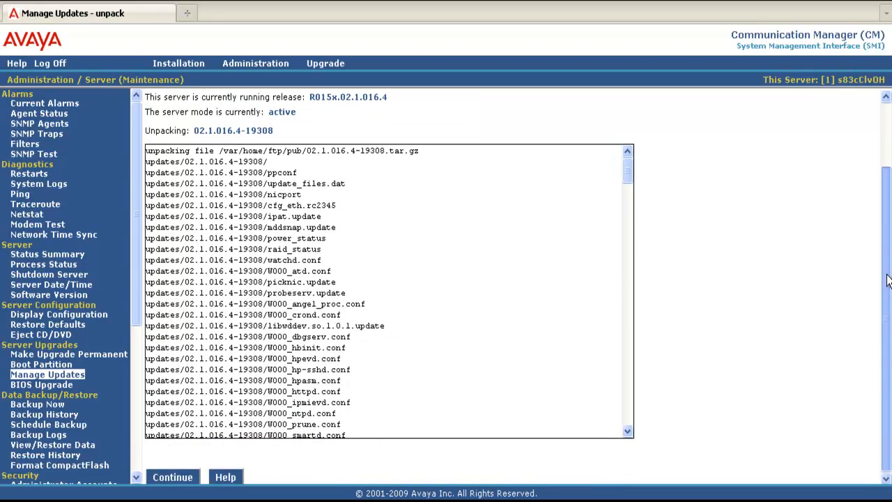
left_click(170, 476)
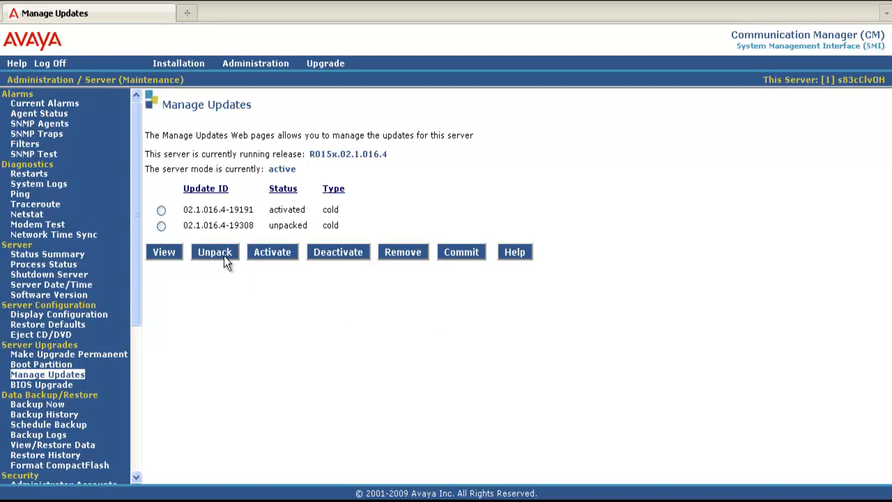
Step: Deactivate update 02.1.016.4-19191, accepting the restart warning, and return to the list
left_click(161, 211)
left_click(324, 249)
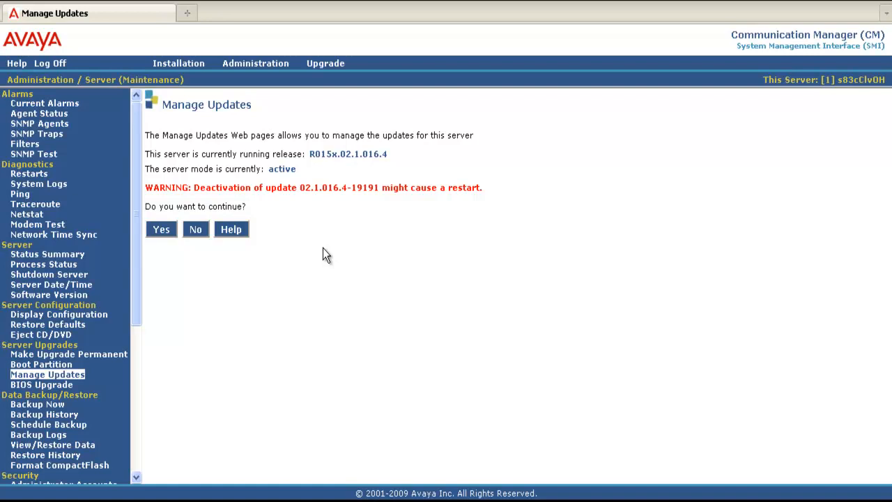
left_click(159, 230)
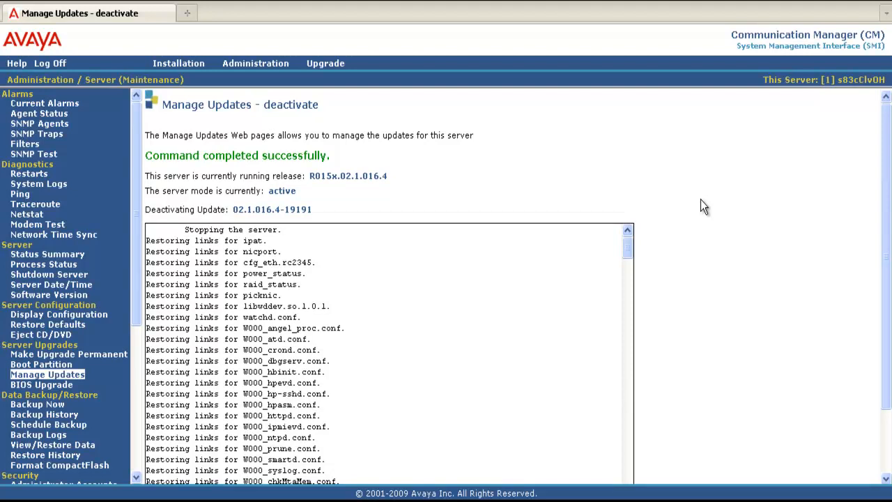
left_click_drag(879, 227, 885, 338)
left_click(165, 481)
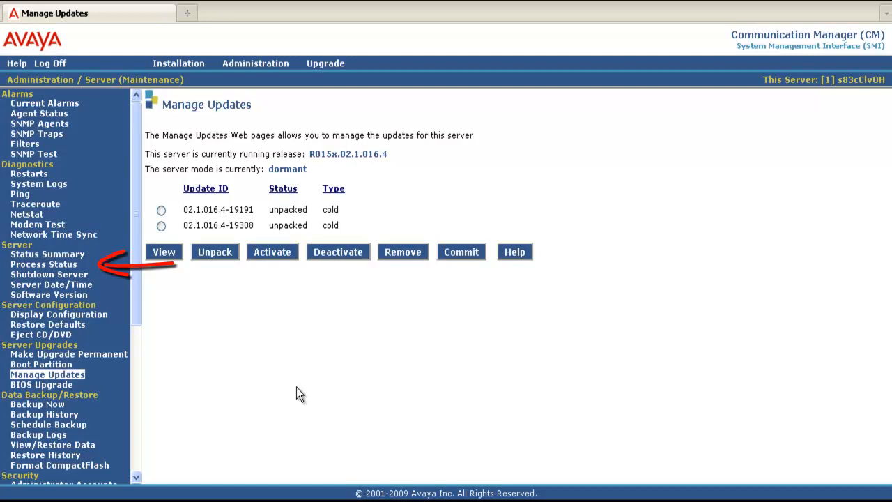
Step: View the process status summary twice until every process, including Messaging, is UP
left_click(68, 267)
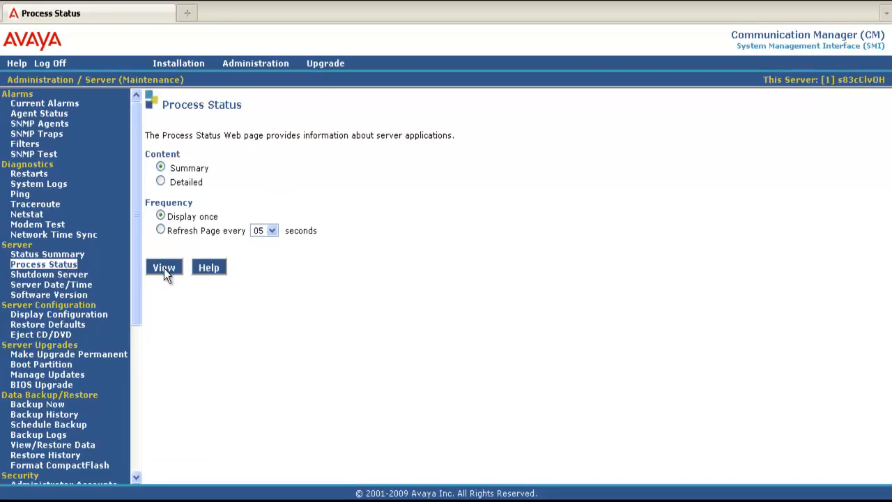
left_click(164, 269)
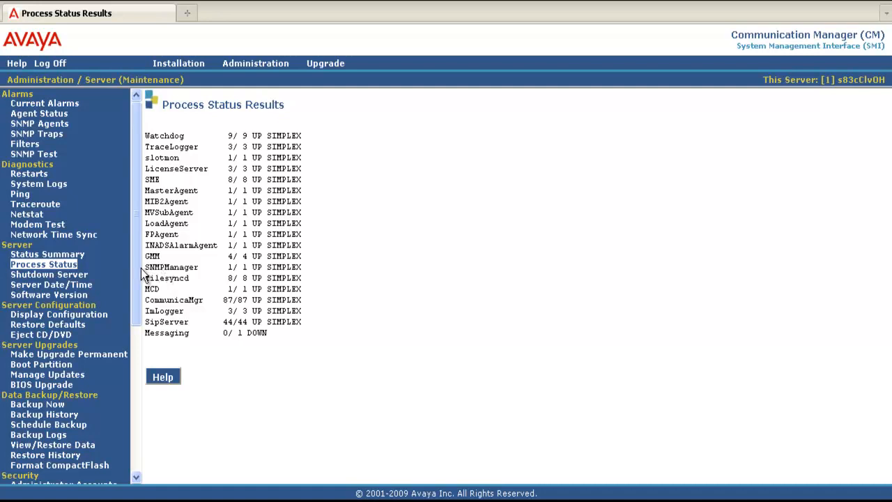
left_click(68, 268)
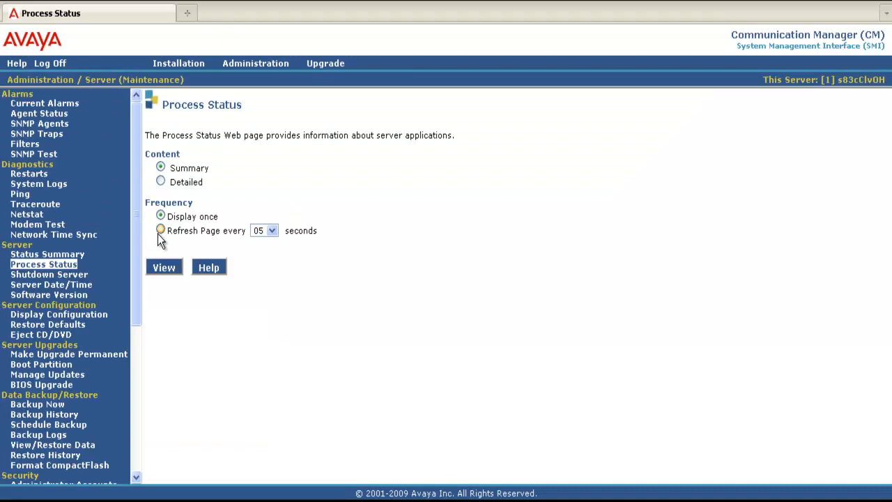
left_click(160, 270)
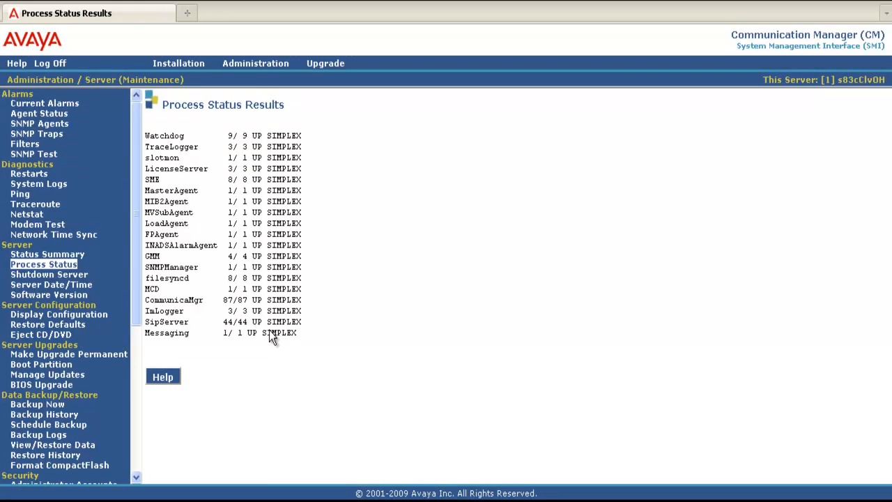
left_click(58, 378)
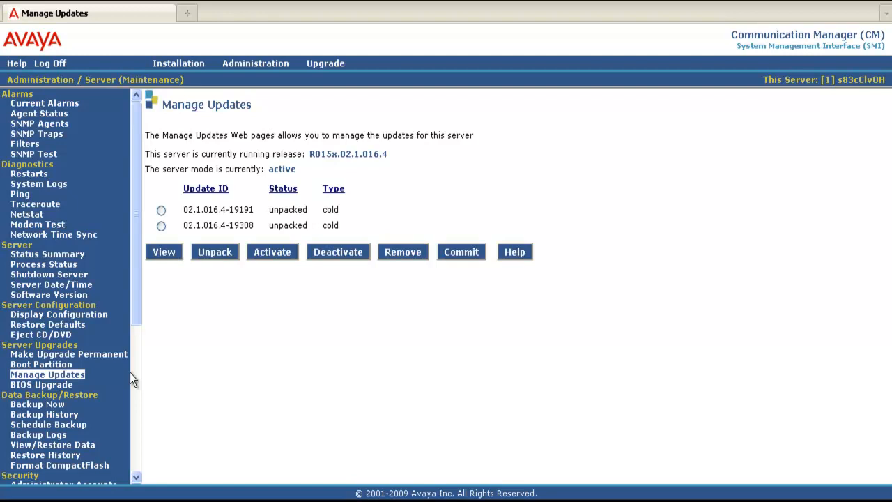
Step: Activate update 02.1.016.4-19308, accepting the restart warning, and return to the list
left_click(161, 226)
left_click(280, 252)
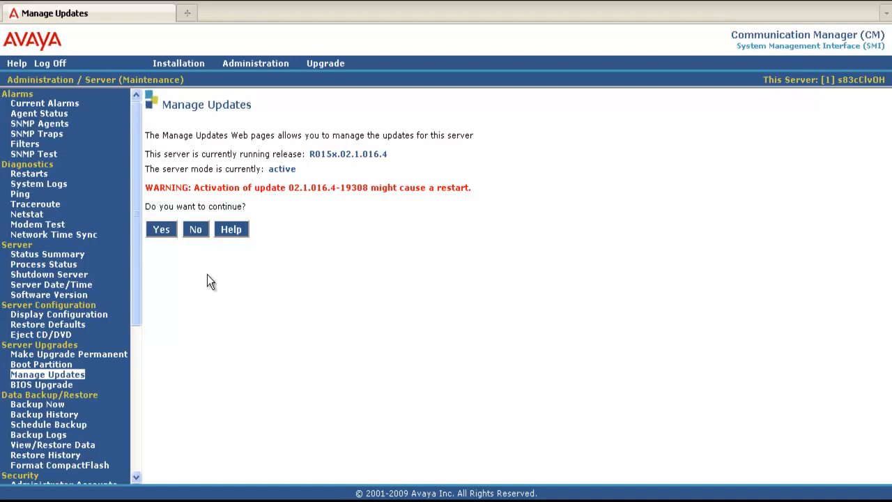
left_click(158, 230)
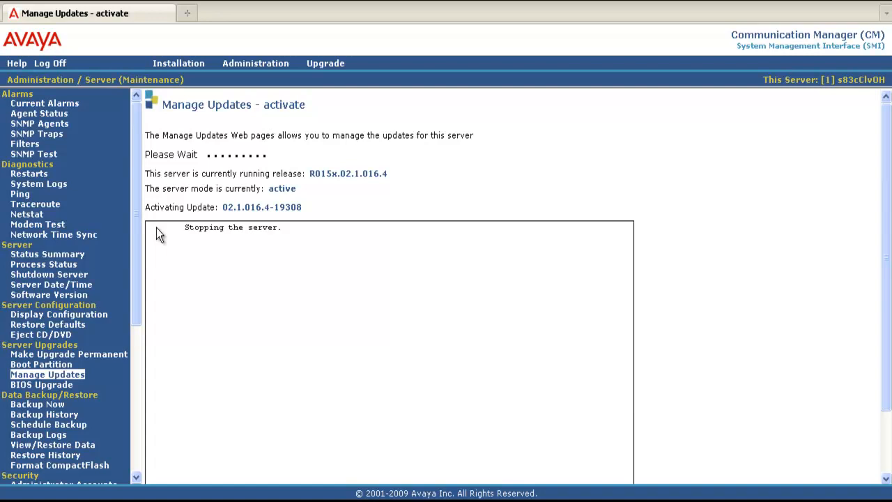
scroll(607, 277, "down", 1)
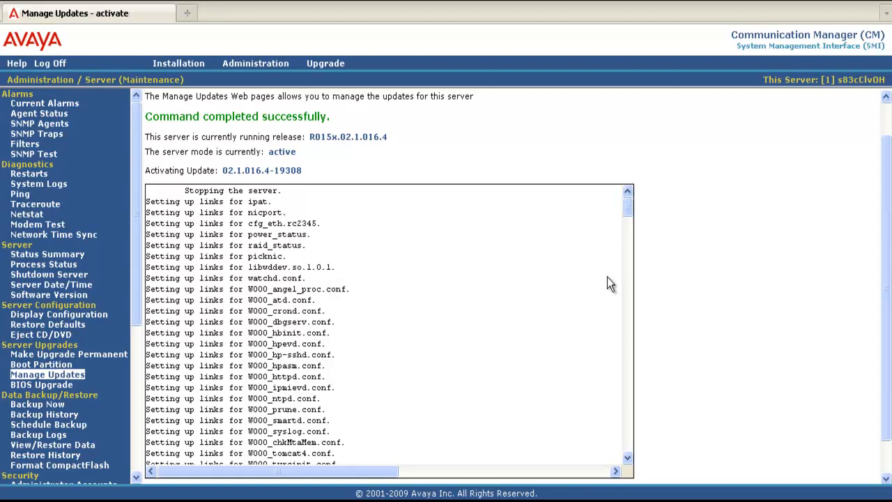
left_click_drag(887, 238, 886, 294)
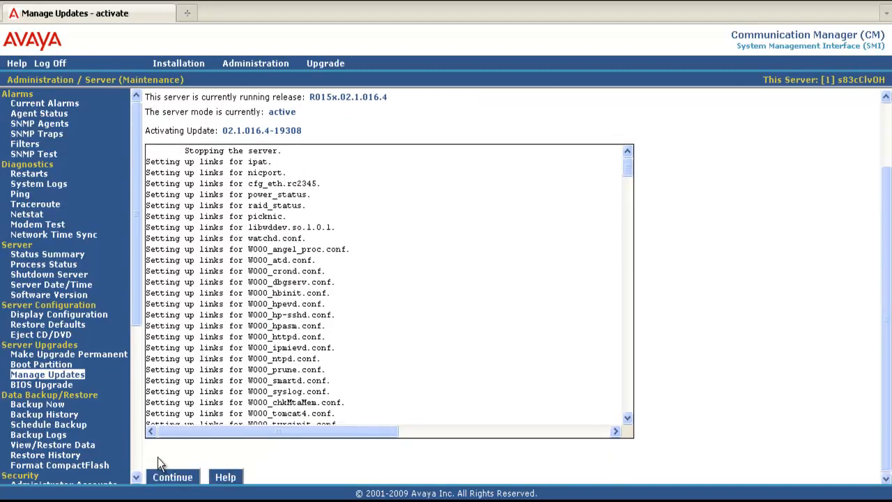
left_click(174, 476)
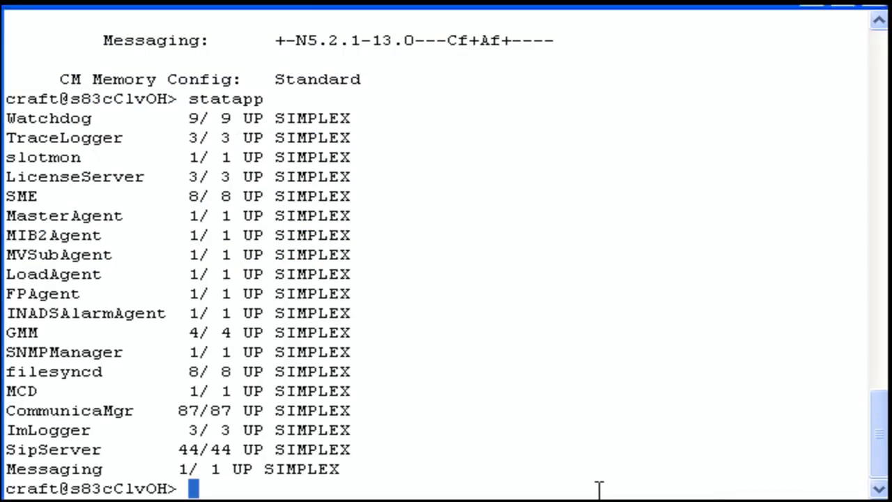
Step: Run statapp and swversion to confirm all processes UP and 19308 activated, 19191 unpacked
type("statapp")
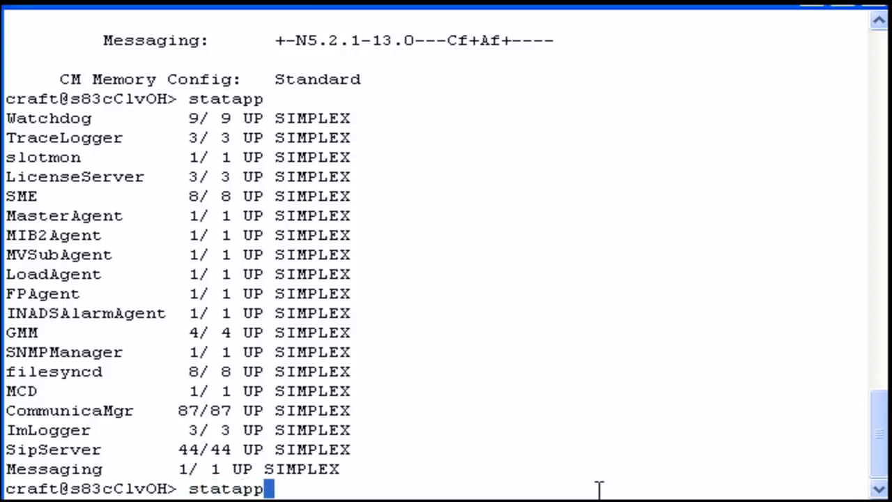
key("Return")
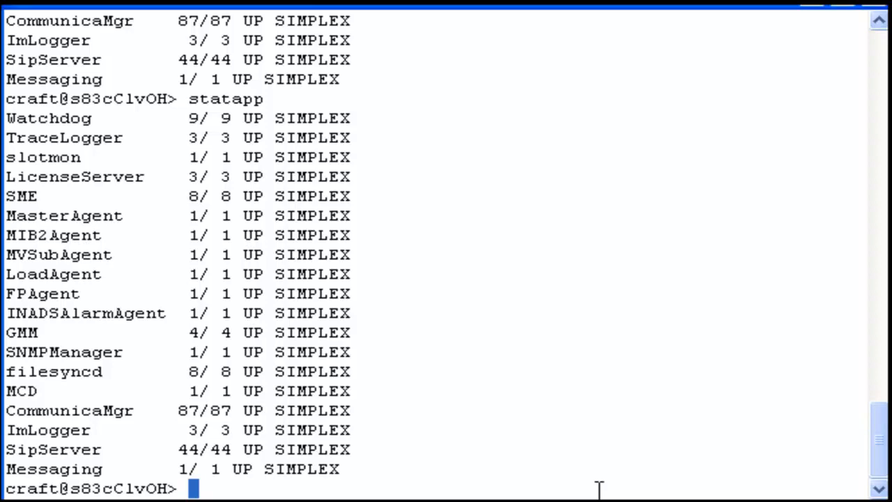
type("swversion")
key("Return")
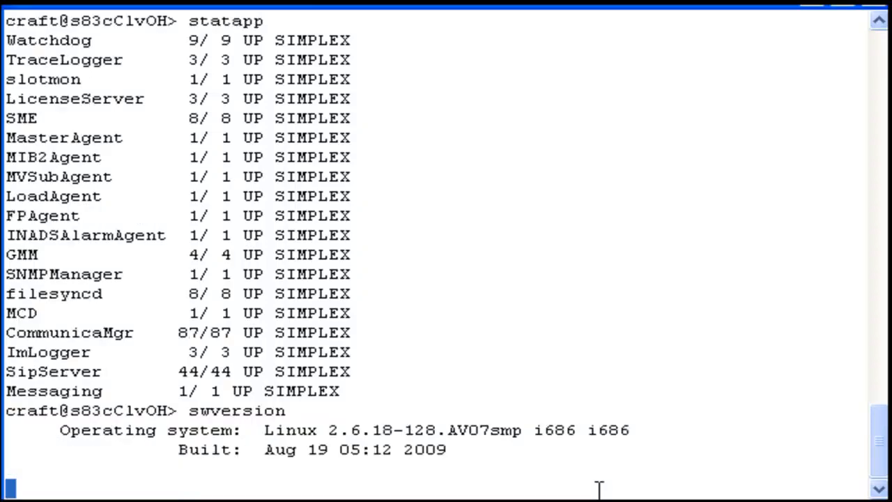